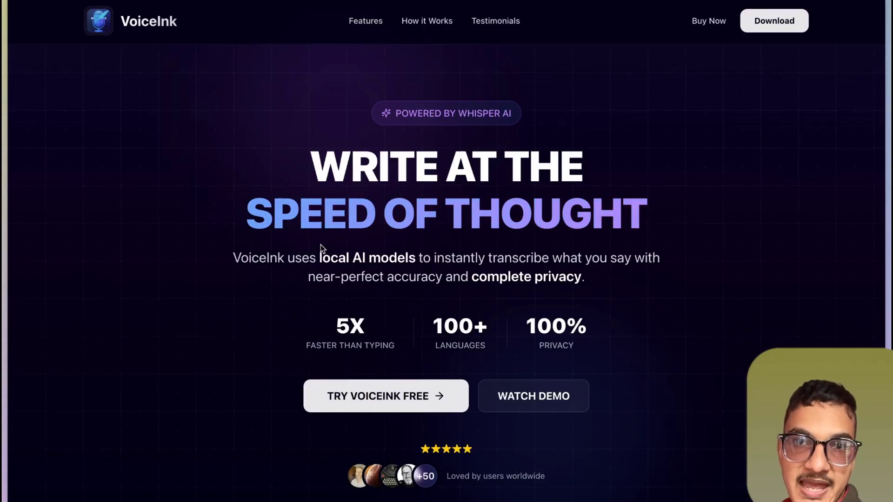
Select and deselect SPEED in the VoiceInk headline, then open the VoiceInk Dashboard from the Dock.
double_click(281, 224)
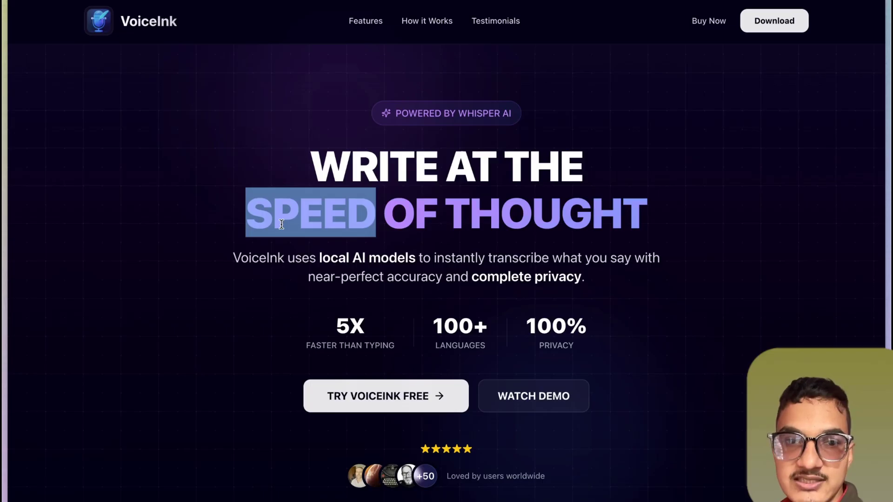
click(361, 245)
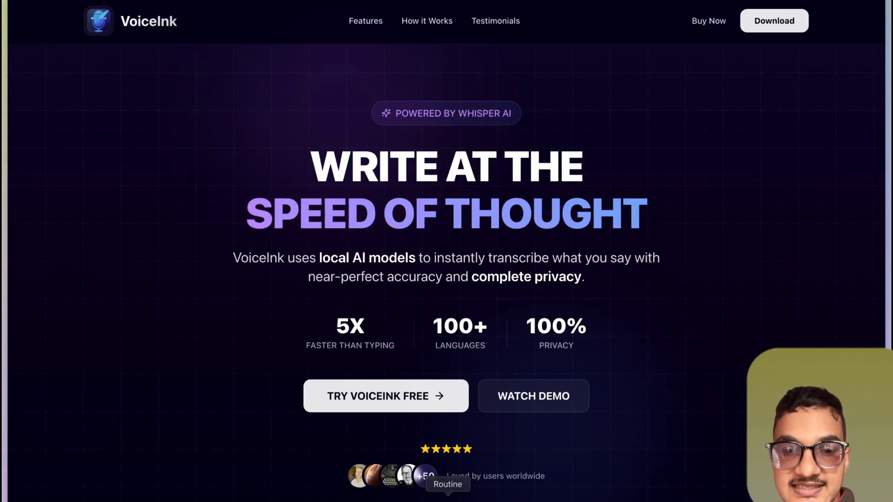
click(483, 498)
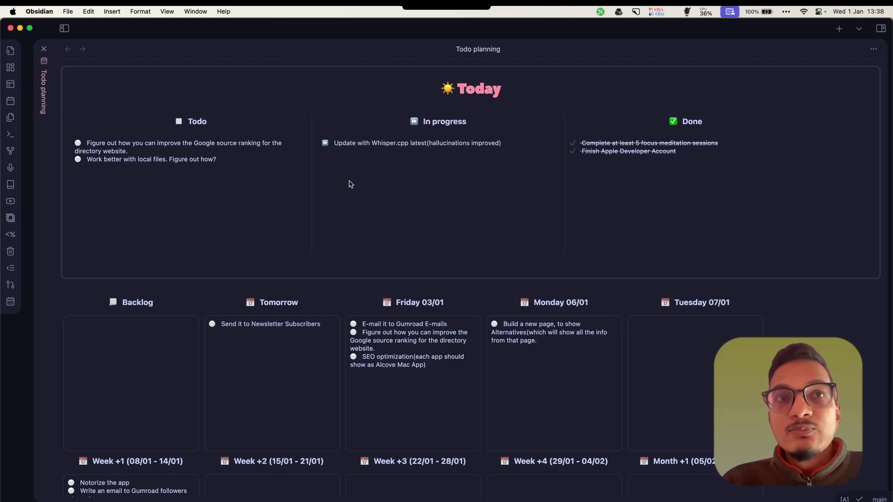
drag(122, 162, 528, 163)
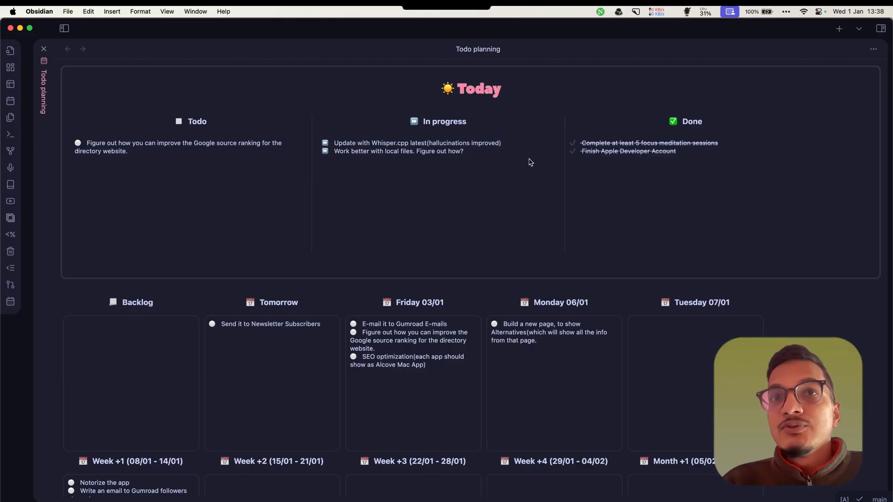
drag(412, 156, 221, 156)
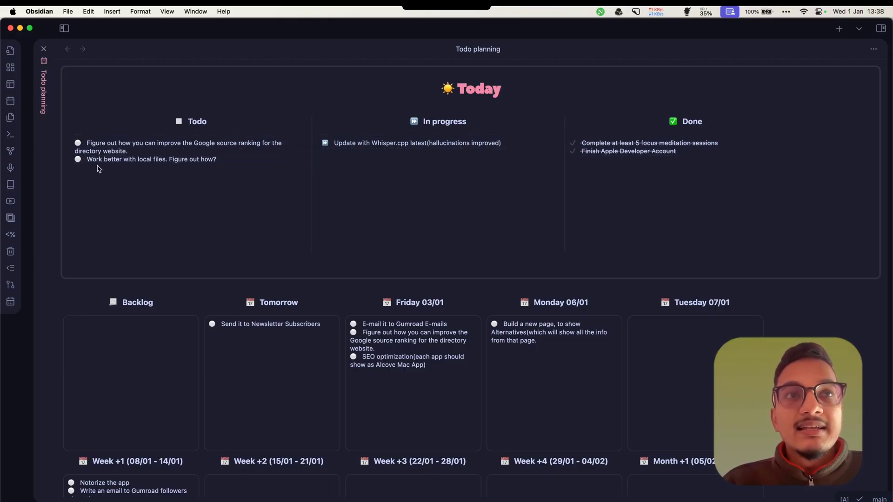
scroll(136, 177, down, 1)
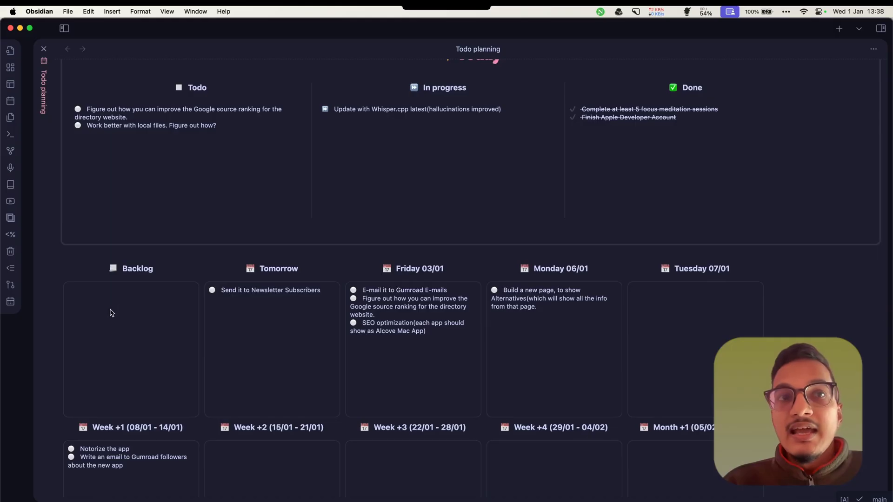
scroll(112, 302, down, 1)
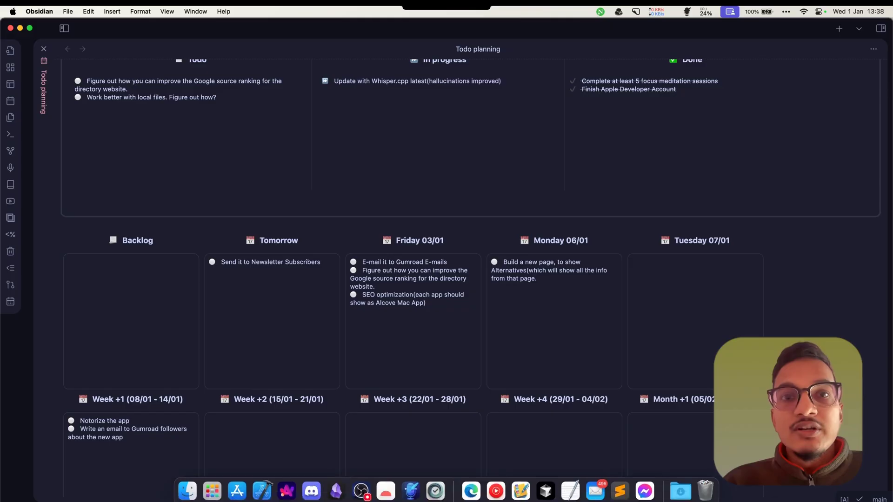
scroll(257, 377, down, 3)
scroll(481, 365, down, 1)
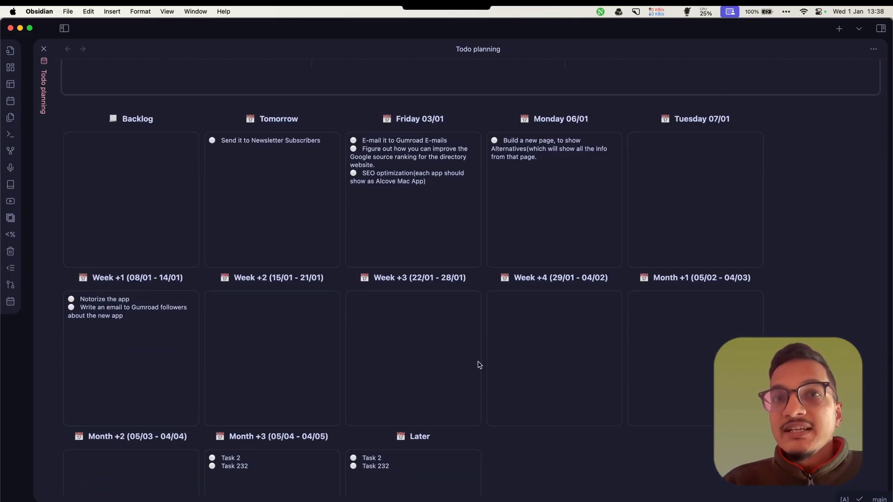
scroll(695, 297, down, 6)
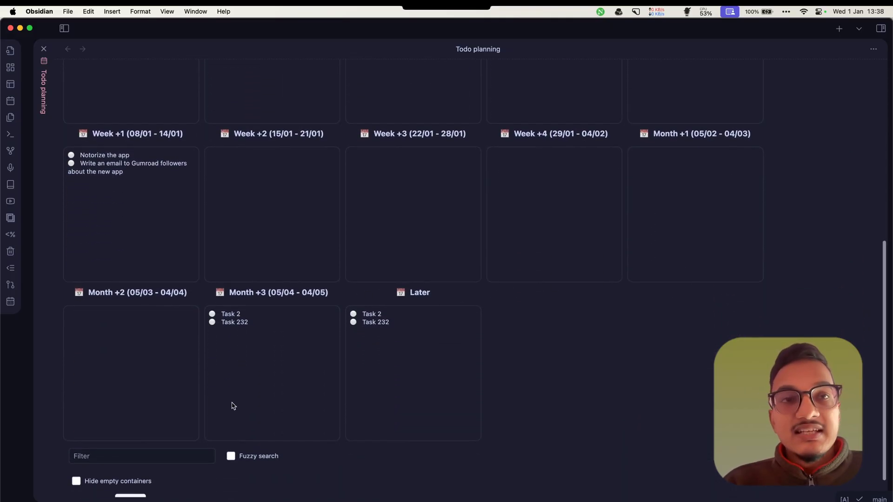
click(76, 452)
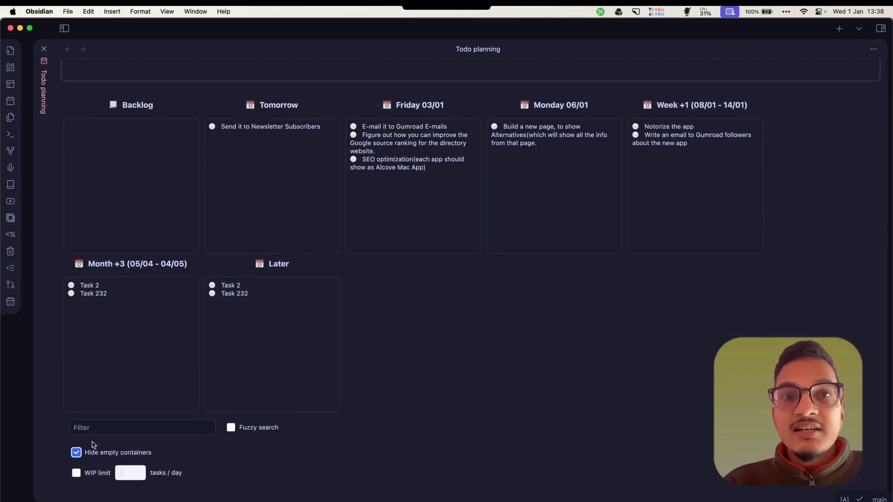
scroll(345, 213, up, 3)
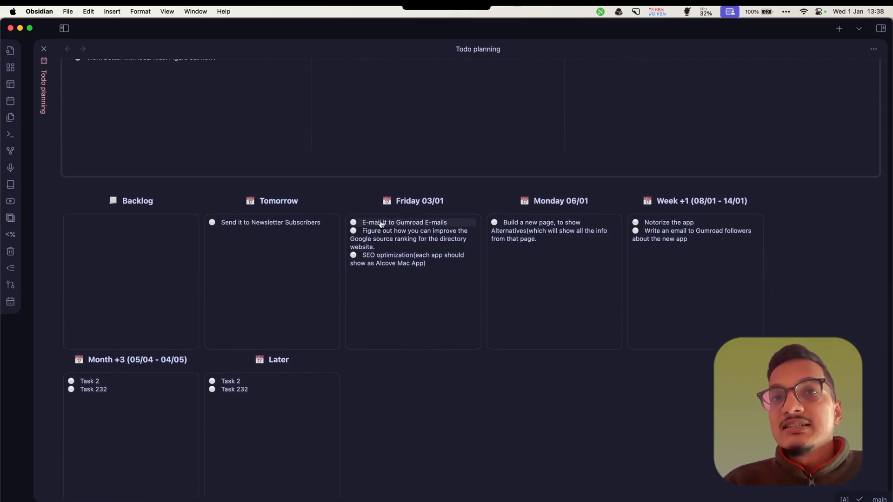
scroll(377, 224, down, 3)
click(77, 452)
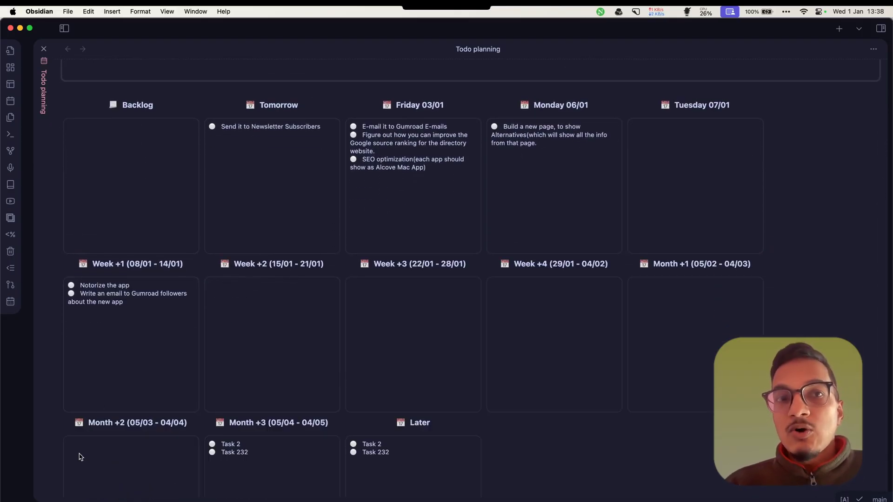
scroll(79, 457, up, 6)
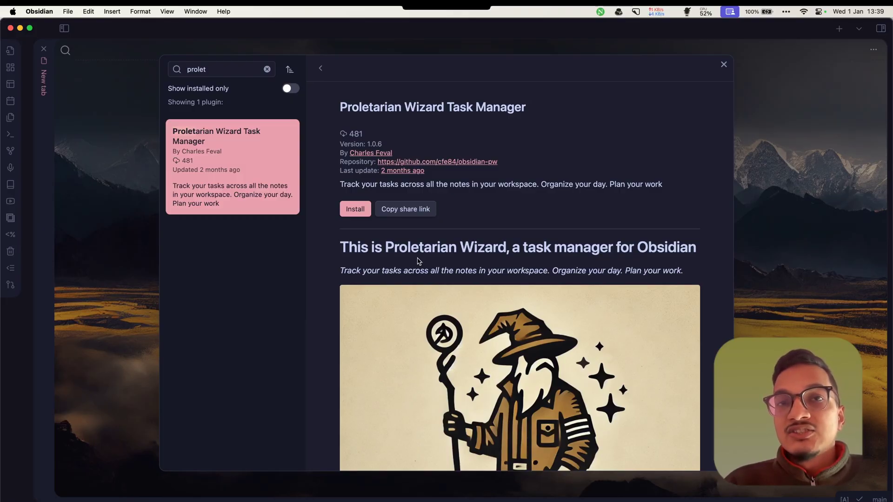
Install and enable Proletarian Wizard Task Manager, then open its Options page.
click(359, 214)
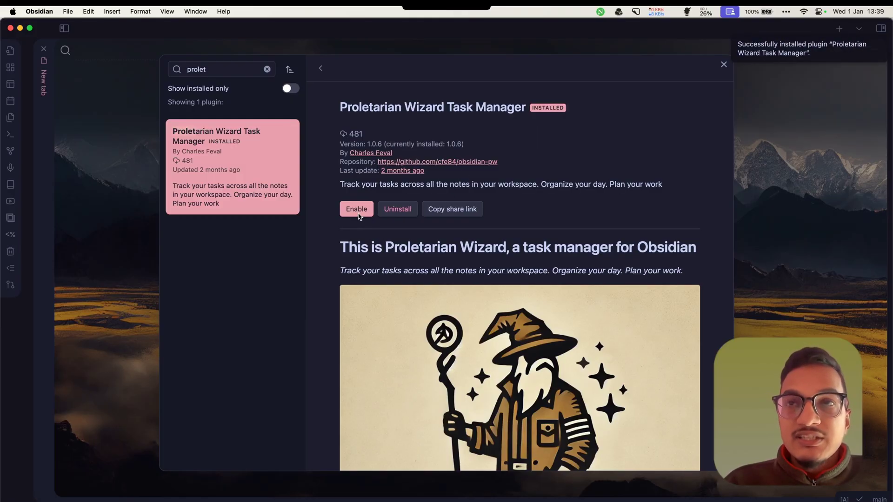
click(357, 210)
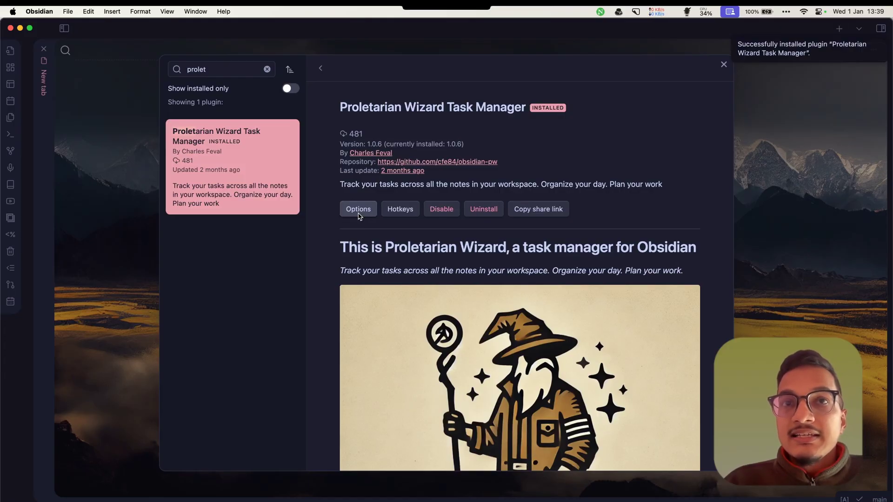
click(358, 210)
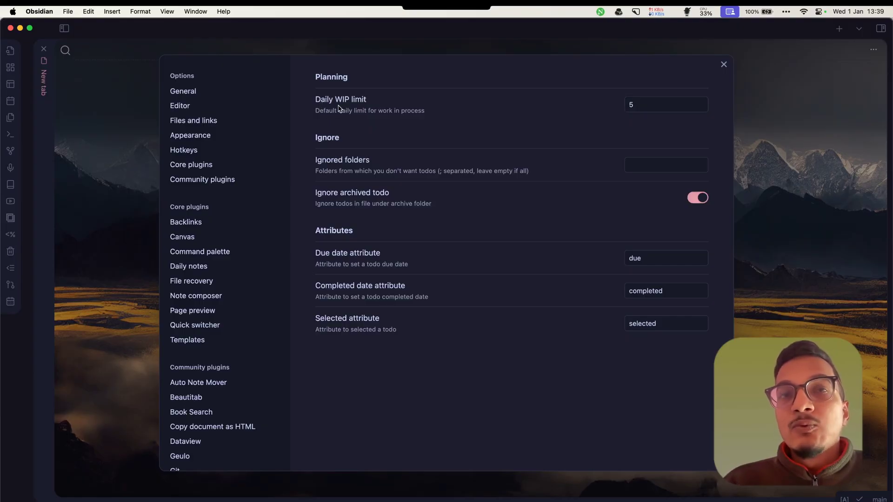
Change the Daily WIP limit from 5 to 7.
click(642, 106)
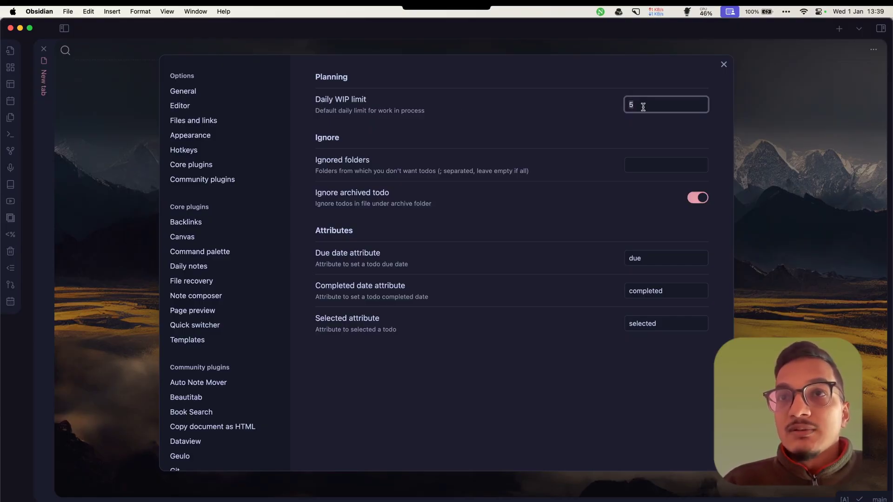
key(BackSpace)
text(7)
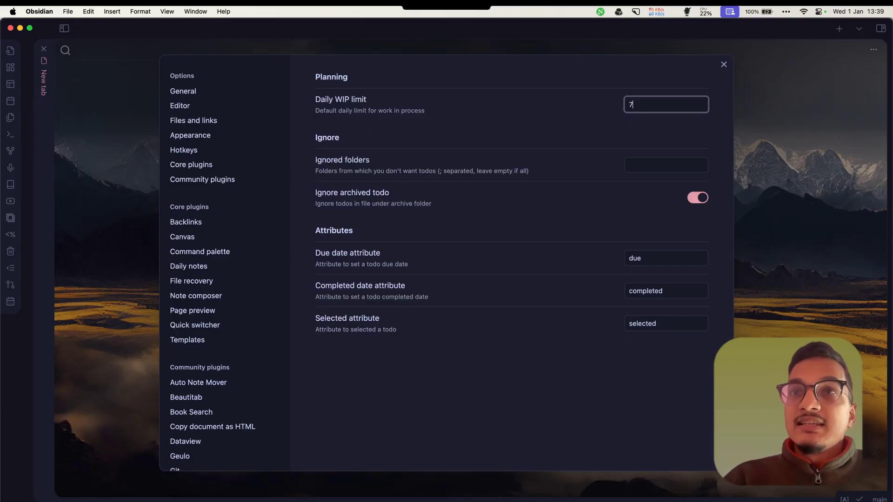
click(613, 135)
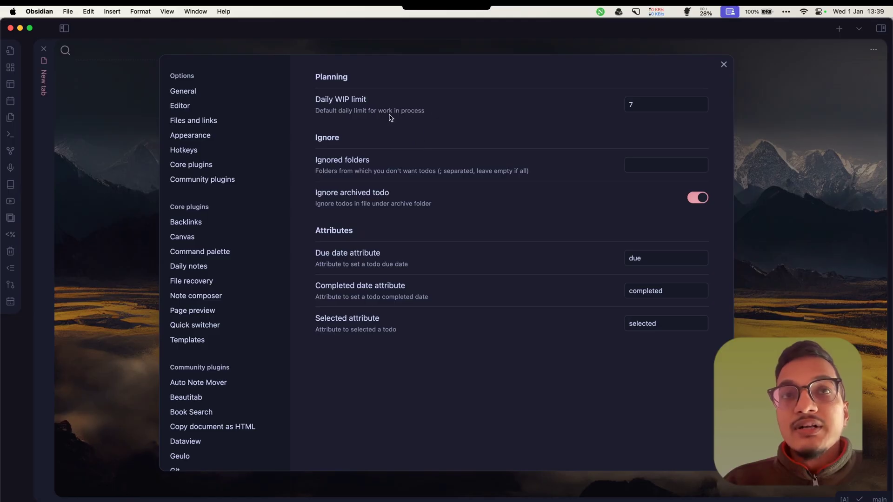
Leave the ignored folders setting empty and close the plugin settings.
click(656, 164)
click(577, 172)
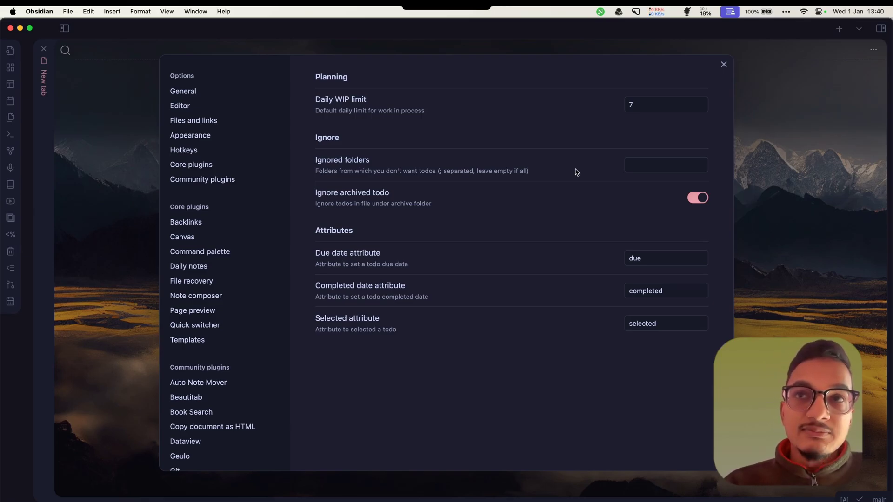
click(649, 167)
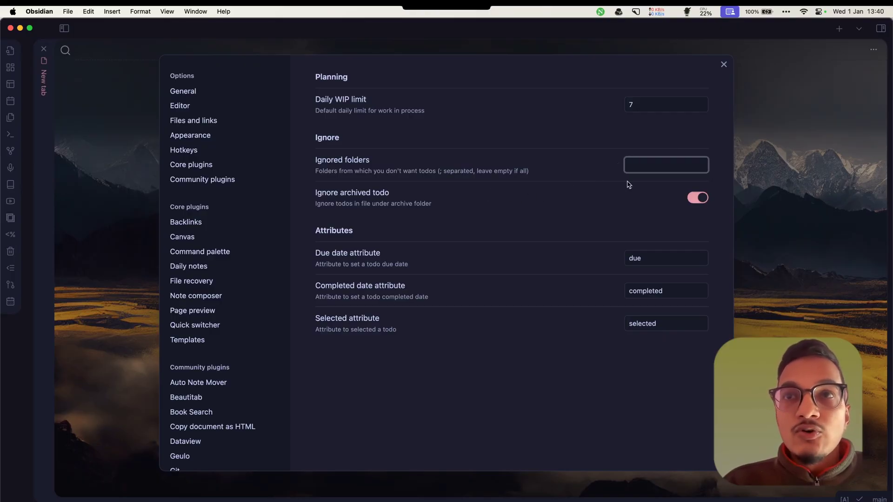
click(590, 202)
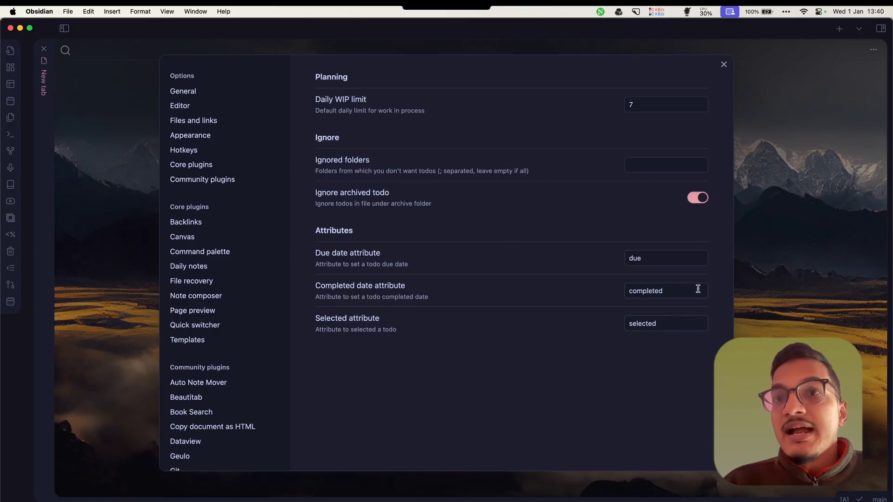
click(724, 66)
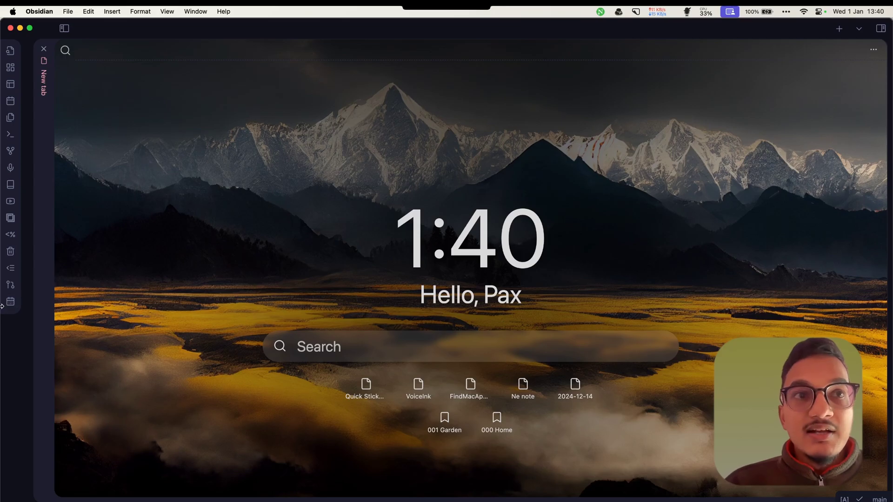
click(10, 302)
scroll(475, 160, down, 1)
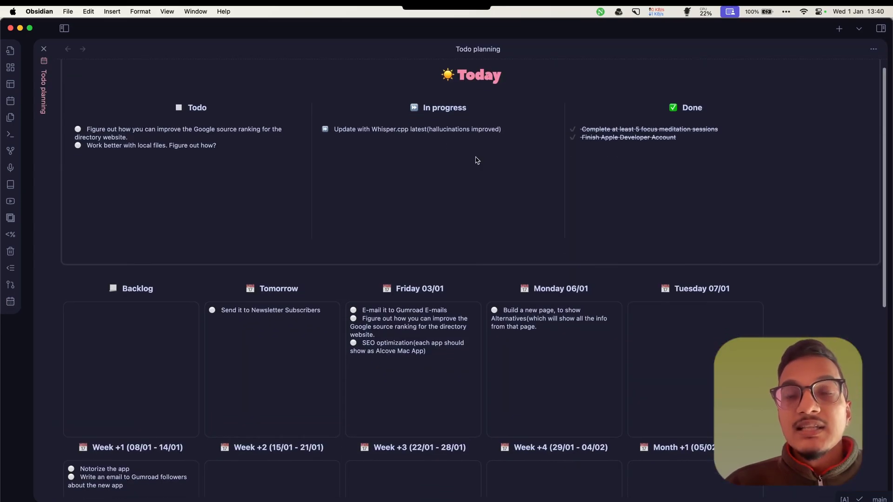
scroll(475, 161, up, 1)
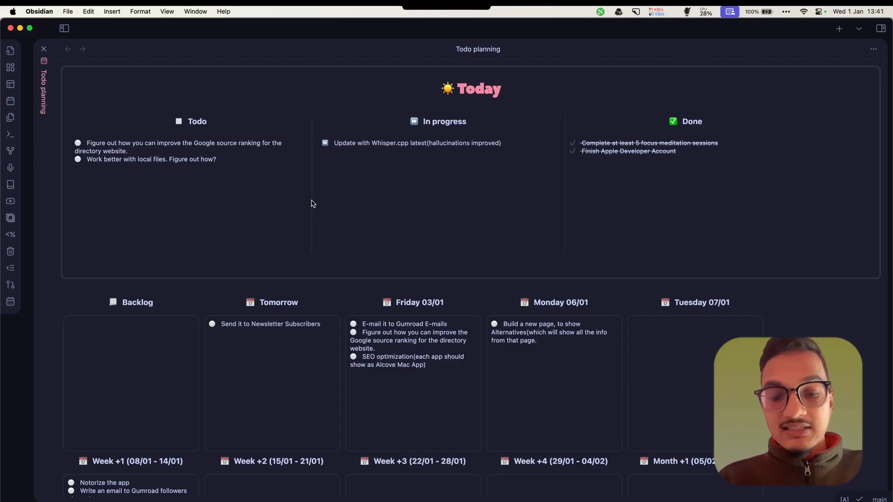
Create a new note beside the board with checkbox tasks Task 1, Task 2 and Task 3.
key(super+backslash)
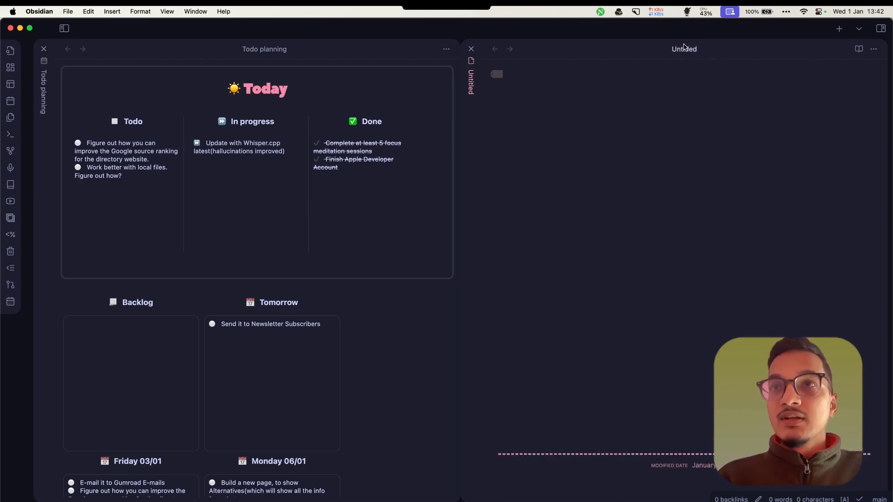
text(- [ ] Task 1)
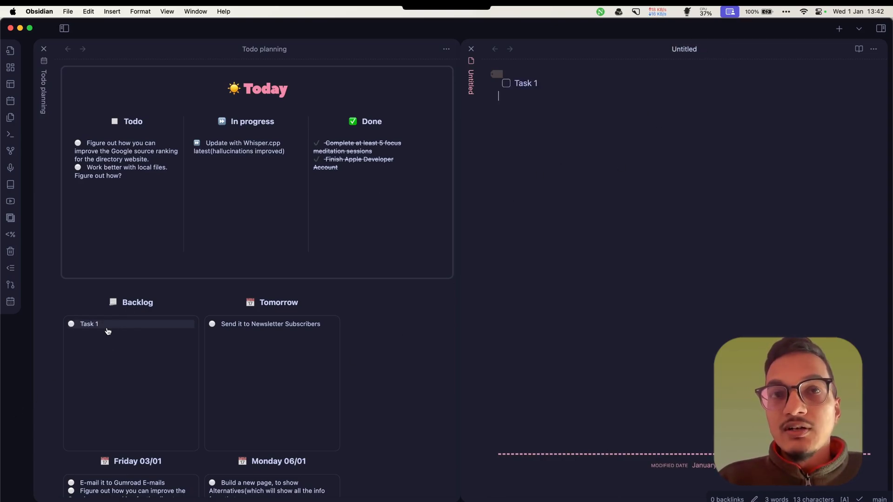
click(584, 84)
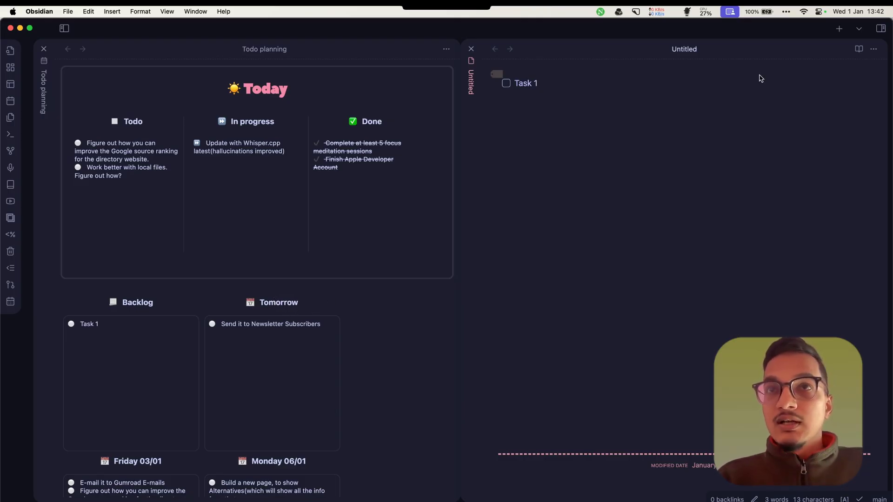
key(Return)
text(Task 2)
key(Return)
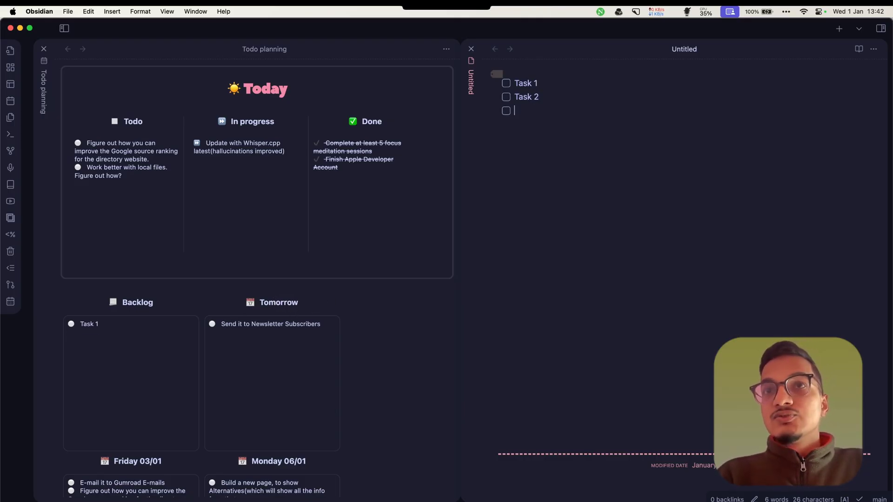
text(Task 3)
key(Return)
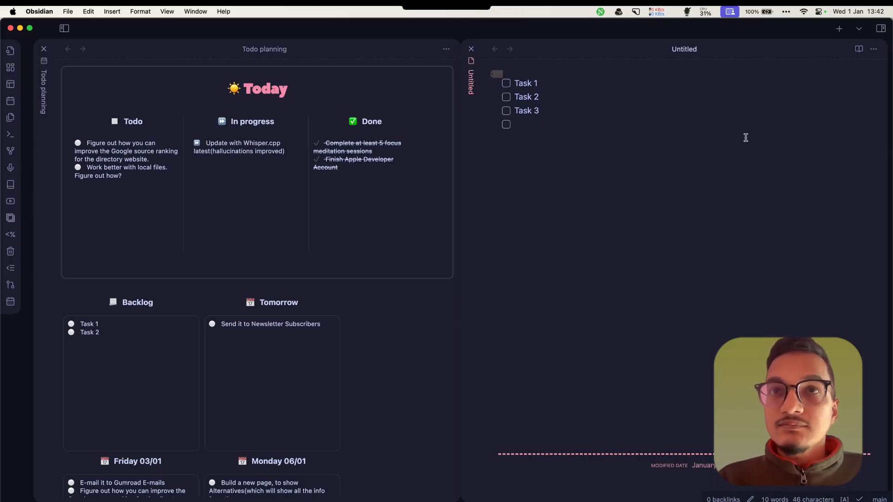
key(Return)
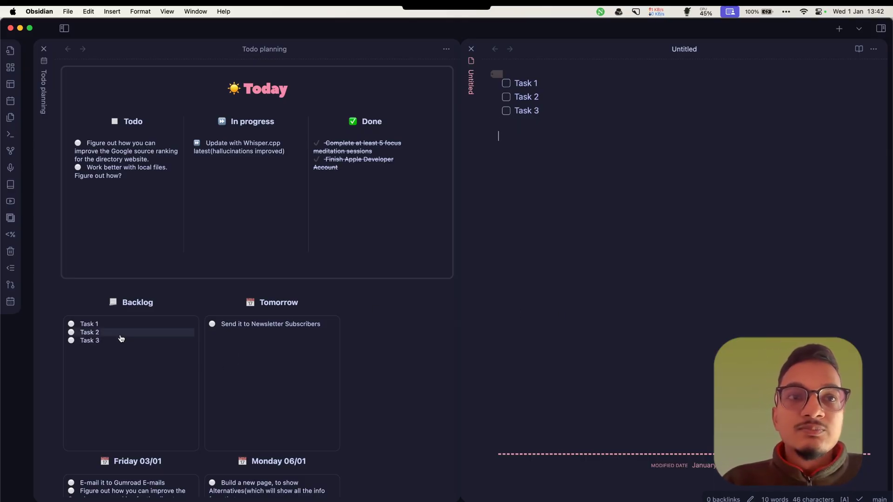
scroll(110, 361, down, 2)
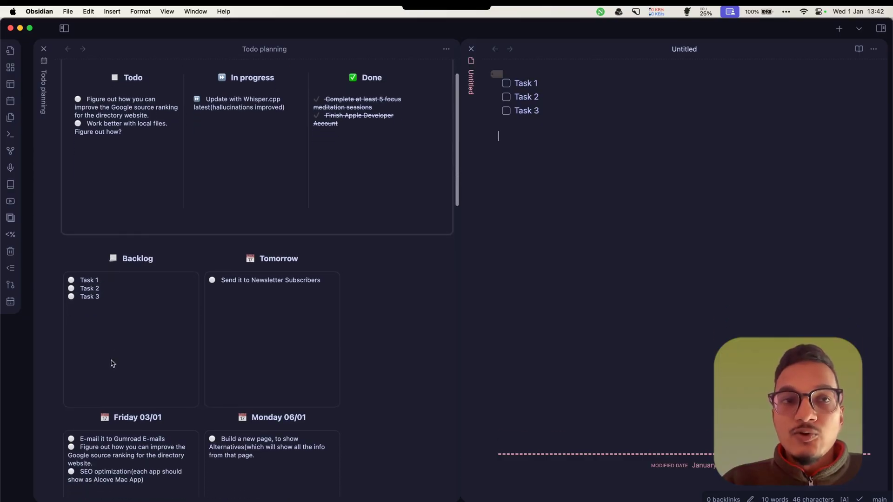
scroll(110, 356, up, 2)
drag(114, 322, 227, 328)
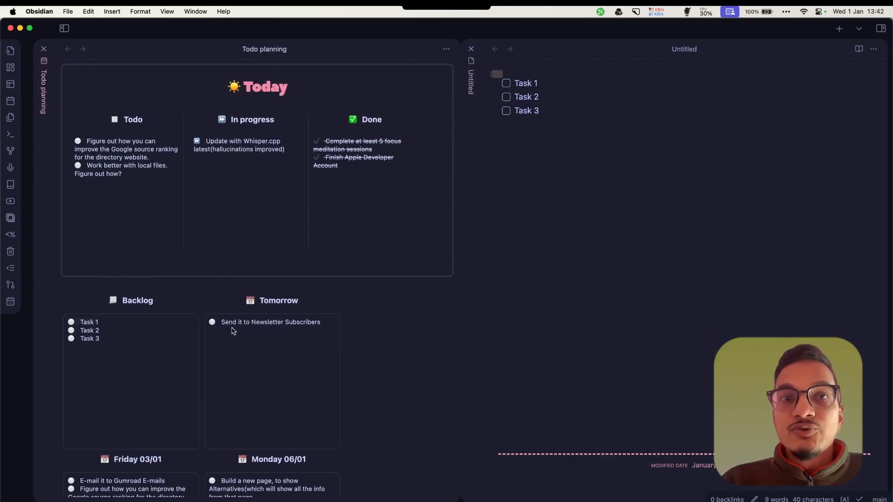
click(541, 83)
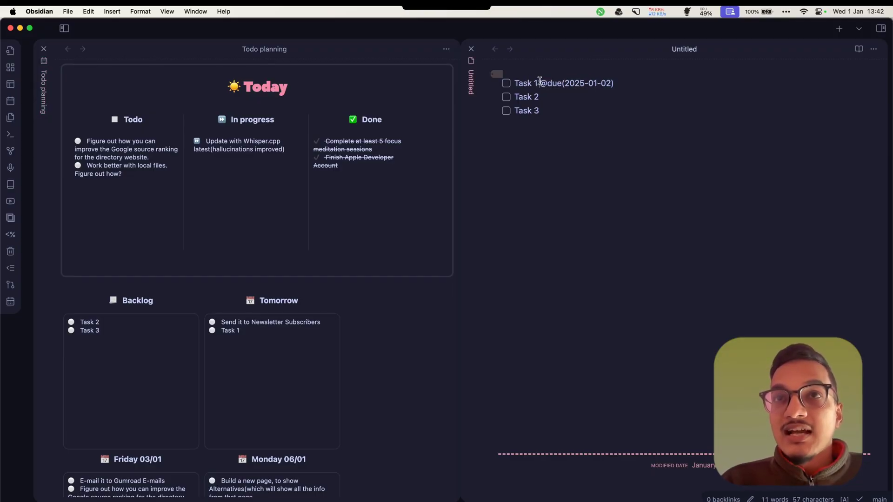
drag(539, 83, 639, 85)
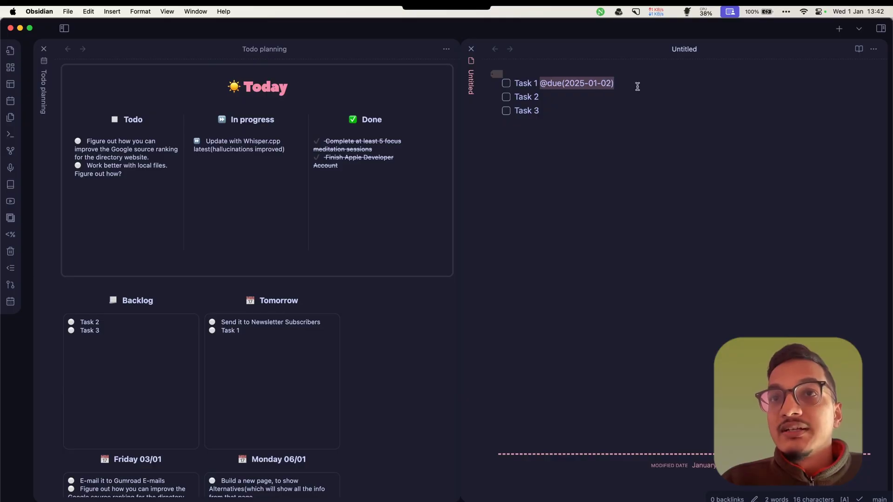
Schedule Task 3 for Friday 03/01 and Task 2 for Monday 06/01.
drag(140, 331, 167, 478)
scroll(112, 184, down, 3)
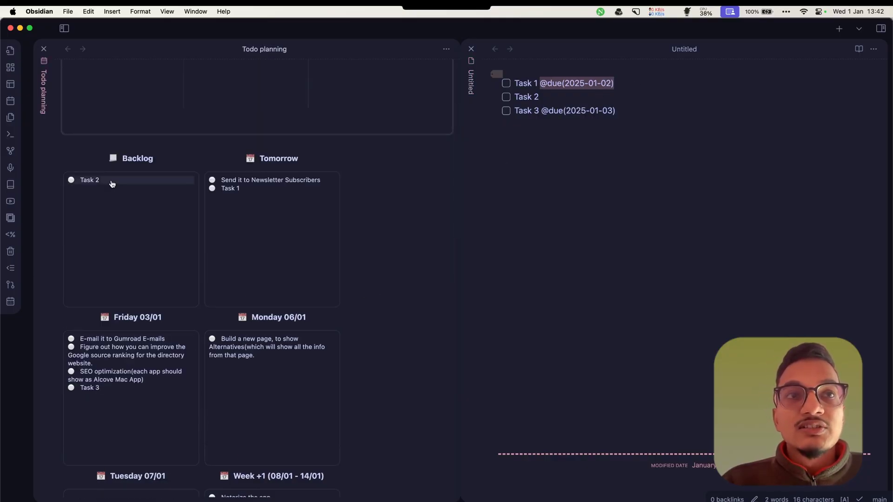
drag(111, 184, 299, 409)
click(608, 126)
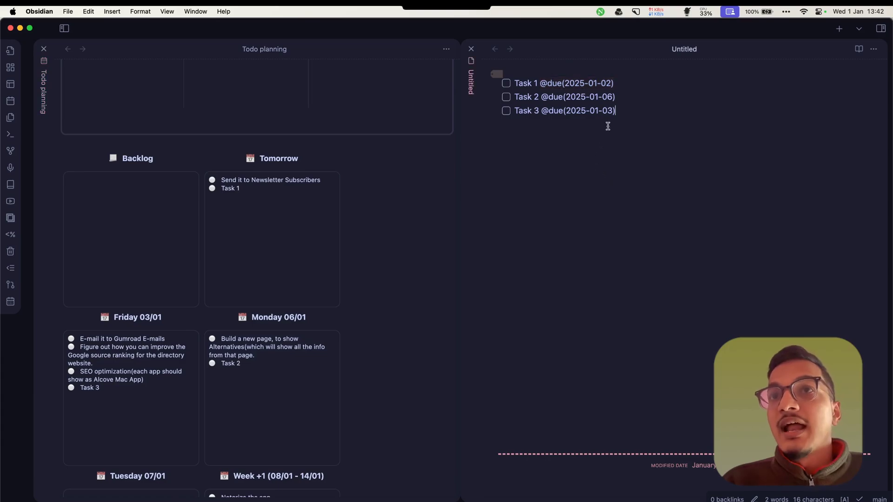
drag(638, 112, 540, 83)
click(540, 83)
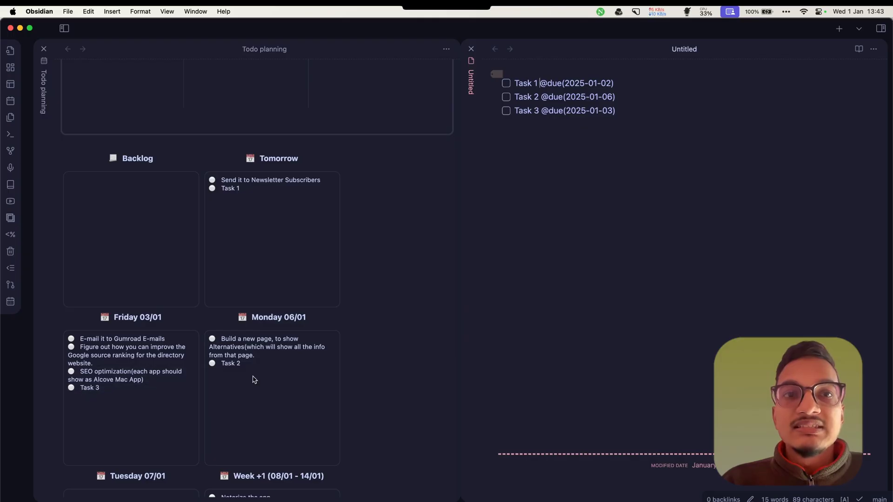
Mark Tasks 2 and 3 completed and move Task 1 into Today's Todo.
click(212, 363)
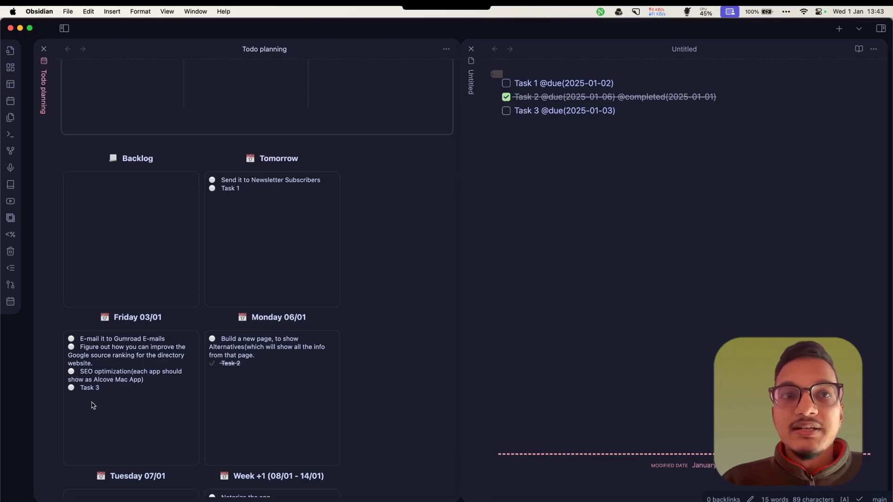
click(71, 388)
drag(255, 338, 142, 215)
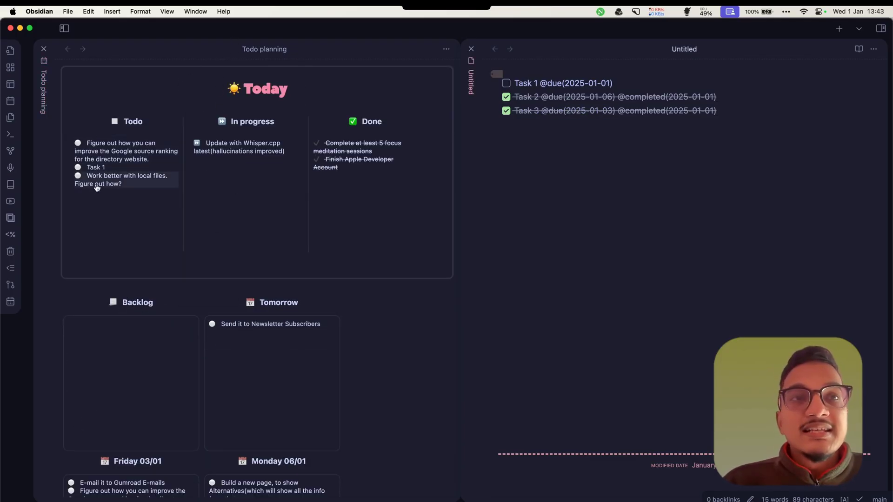
Move Task 1 into In progress and then Done, completing it on 2025-01-01.
click(106, 170)
drag(106, 170, 219, 175)
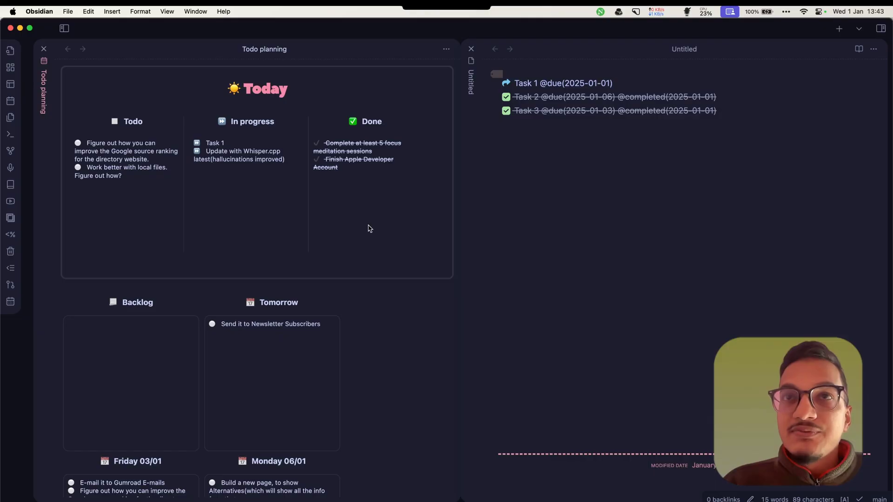
drag(212, 143, 337, 176)
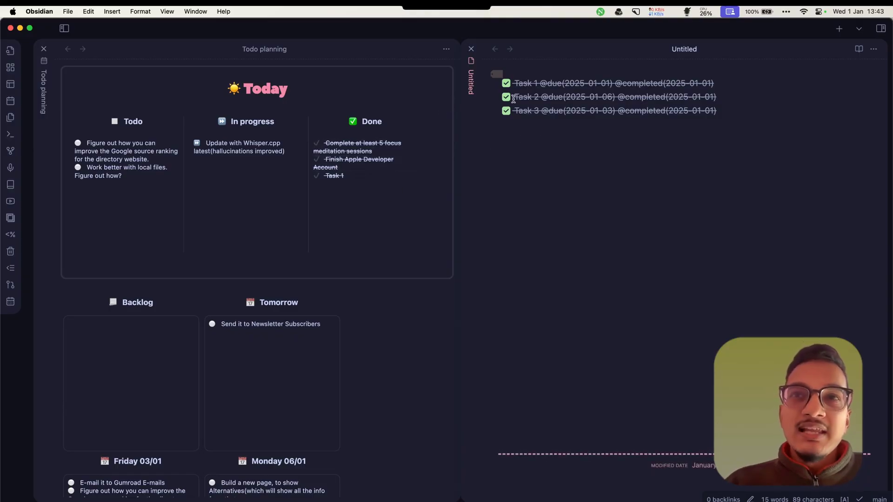
click(543, 170)
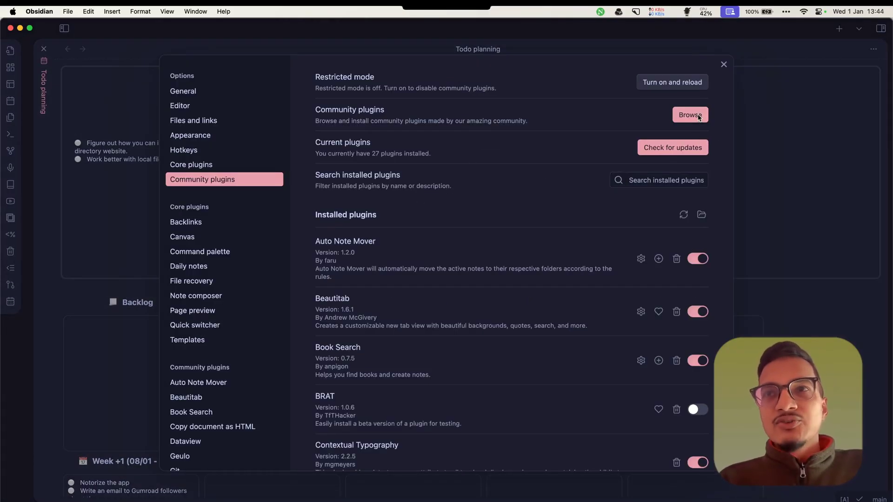
Search community plugins for 'cardb' and read the CardBoard plugin's details.
click(687, 114)
text(cardb)
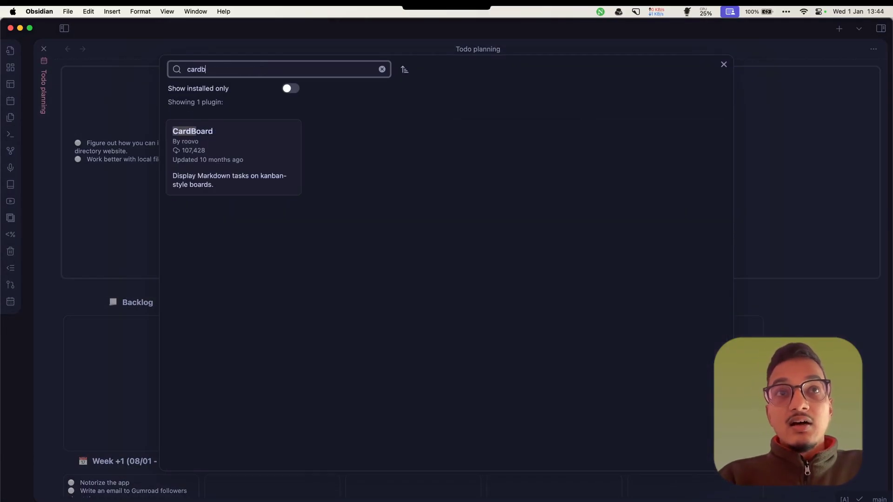
click(225, 188)
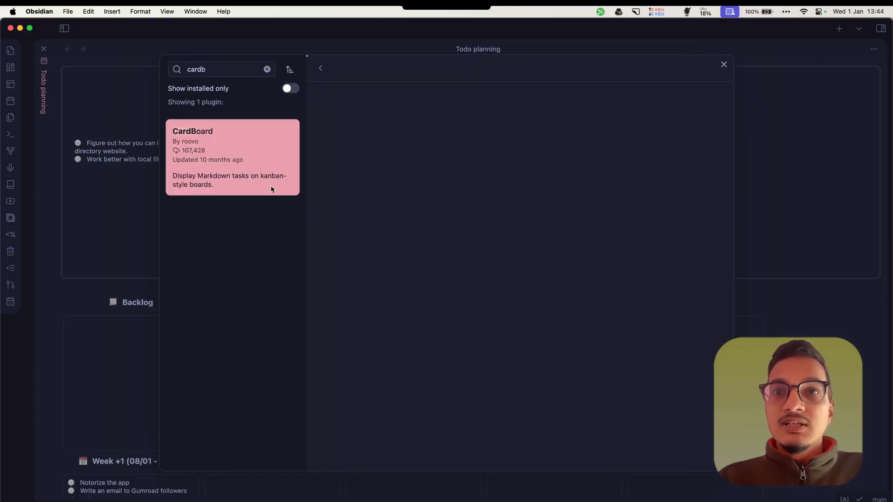
scroll(475, 387, down, 8)
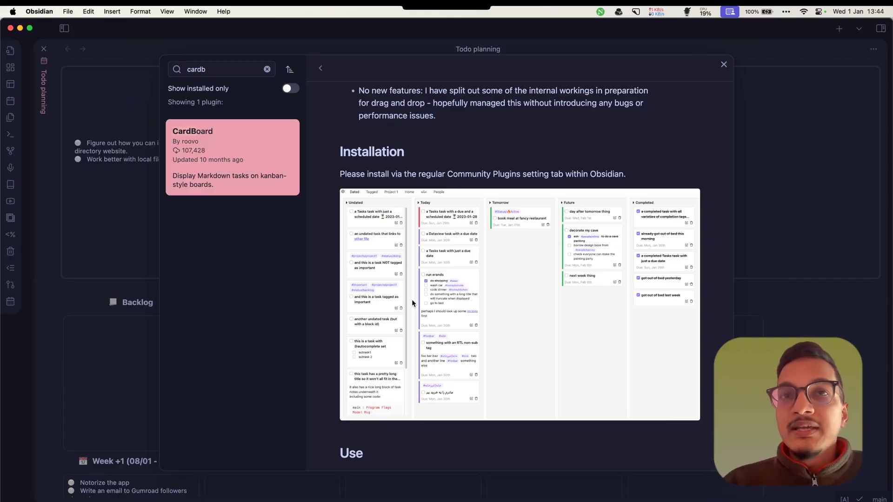
scroll(466, 300, up, 5)
Close the plugin browser and move 'Send it to Newsletter Subscribers' from Tomorrow to Week +4.
key(Escape)
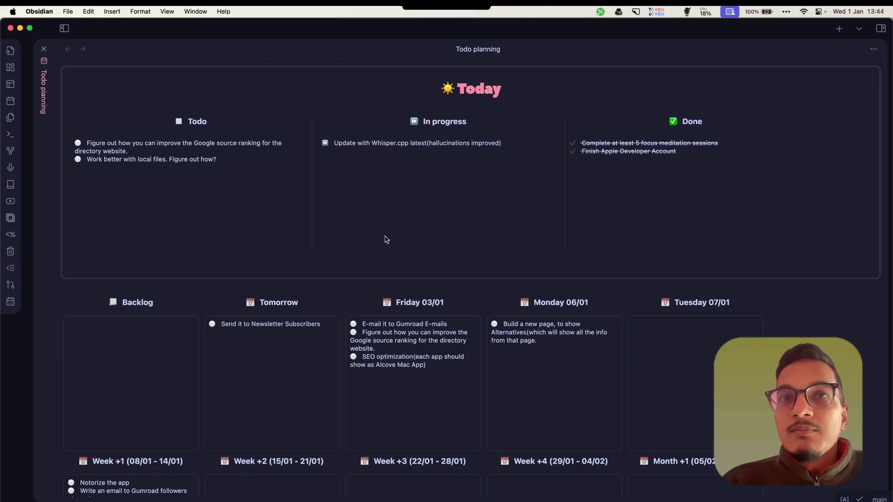
scroll(385, 240, down, 1)
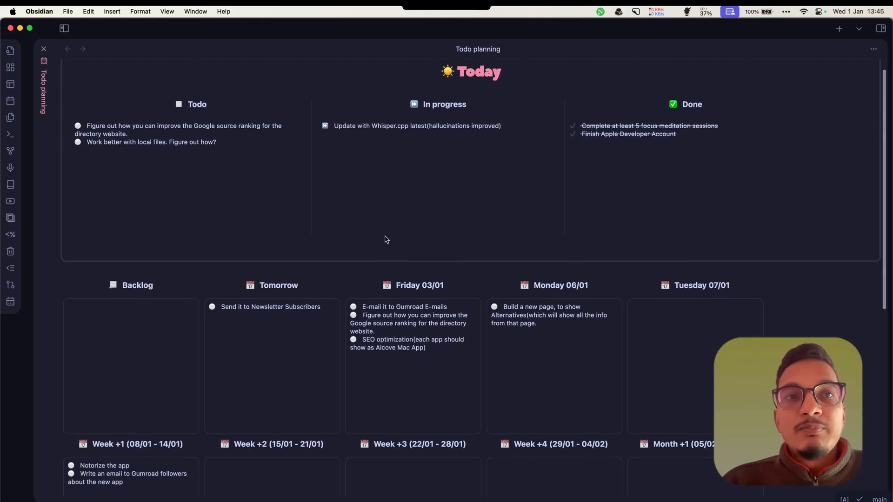
scroll(385, 239, down, 1)
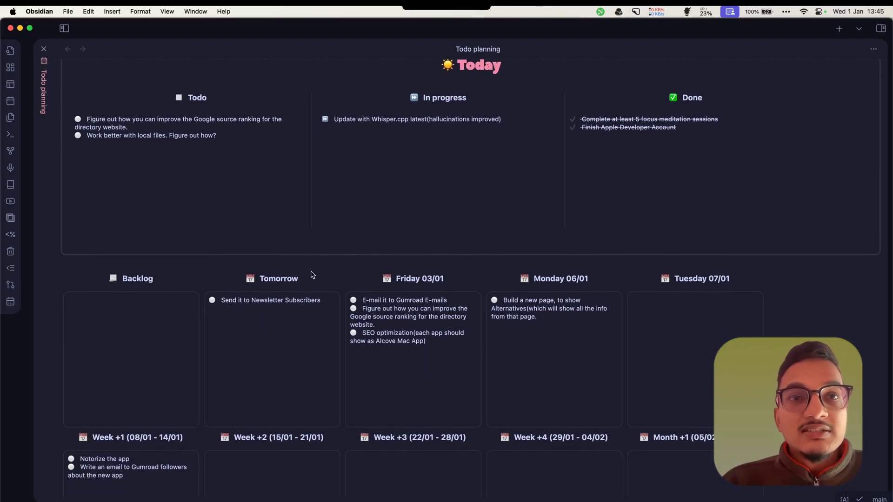
scroll(277, 357, down, 7)
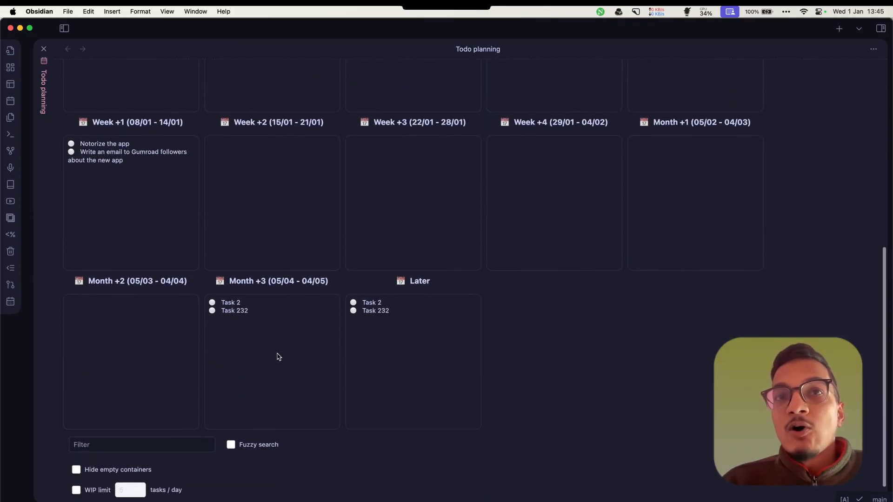
scroll(277, 357, up, 3)
drag(278, 132, 548, 341)
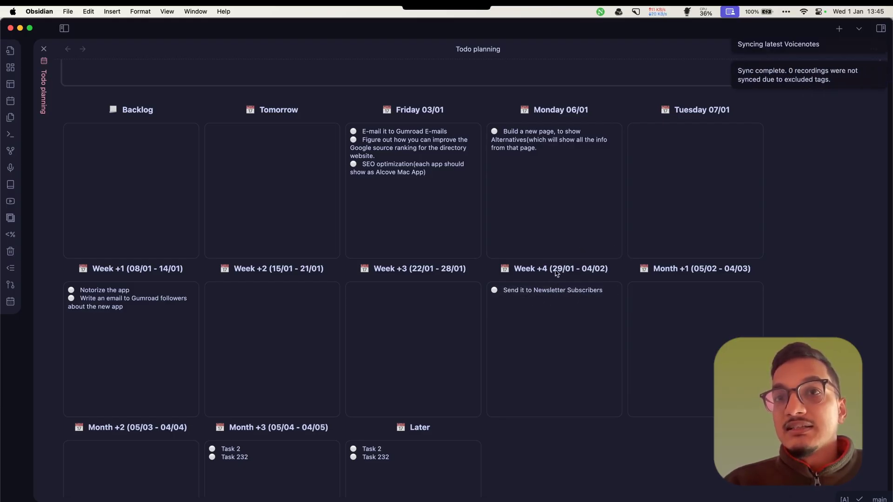
scroll(493, 209, up, 5)
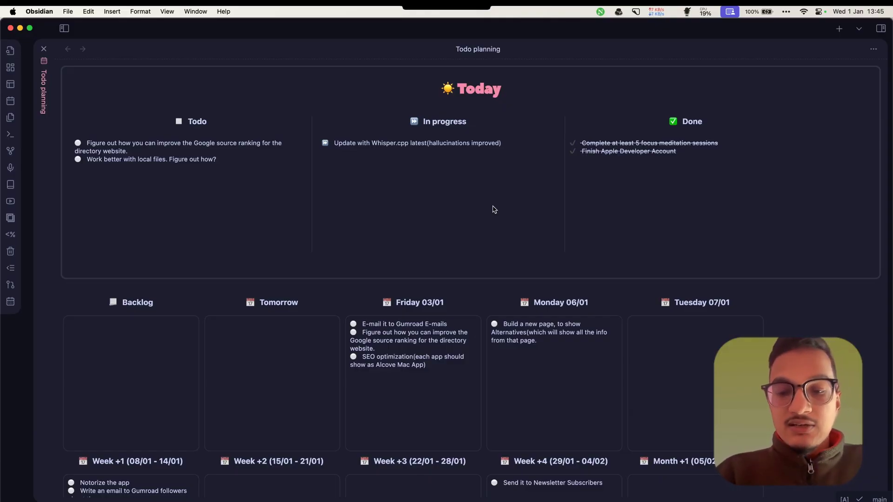
Run the Proletarian Wizard 'Open todo report' command from the command palette.
key(super+p)
text(pro)
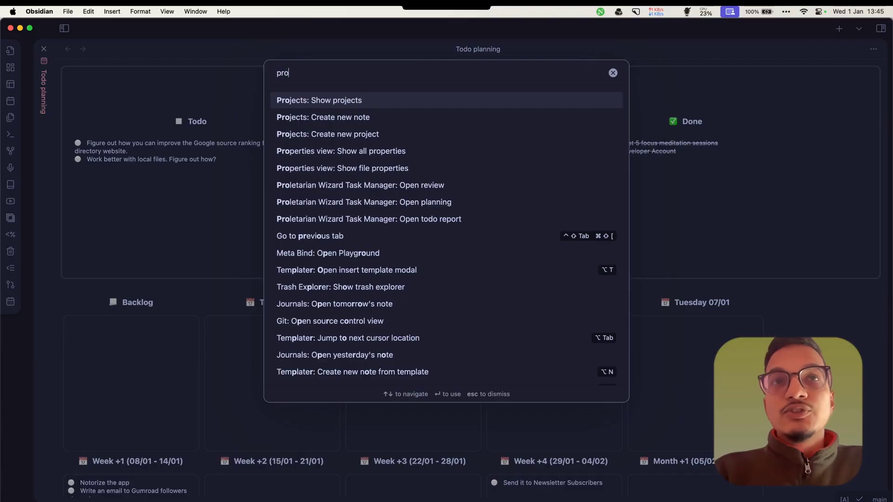
text(letra)
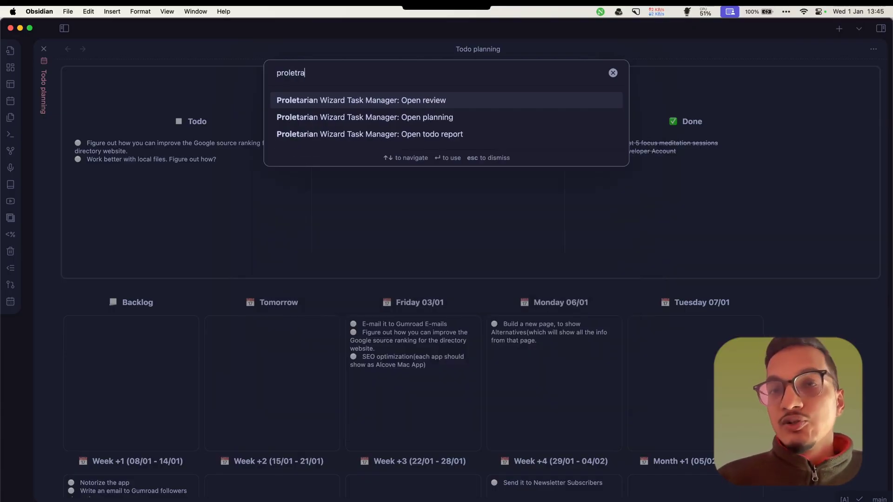
key(Up)
key(Down)
key(Down)
key(Down)
key(Return)
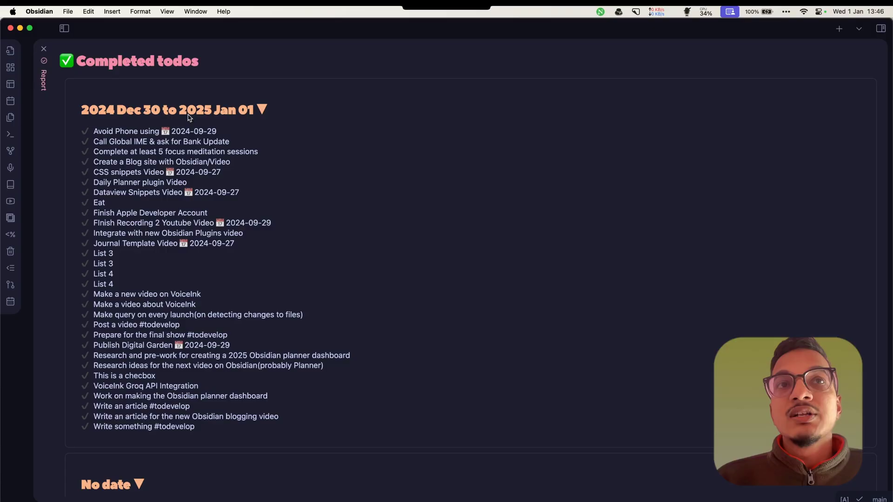
Review the Completed todos report, then switch to the obsidian-pw GitHub issues in Arc.
scroll(255, 245, down, 5)
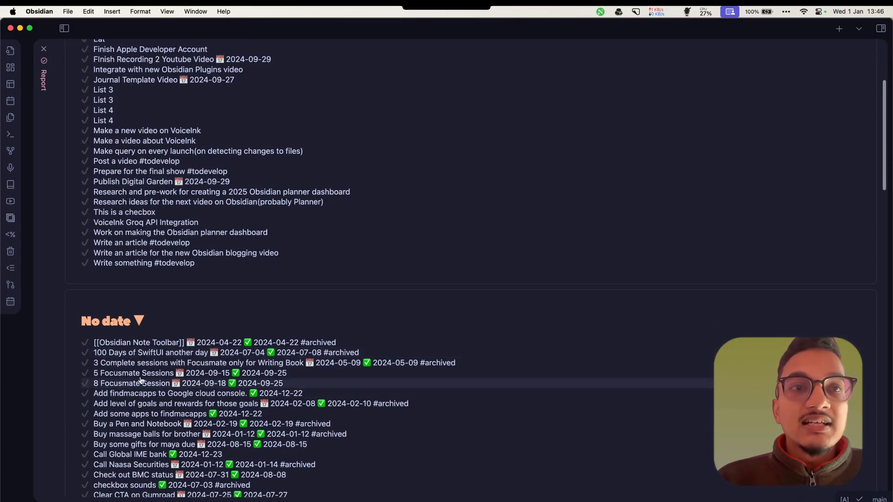
scroll(133, 443, down, 5)
scroll(134, 443, up, 3)
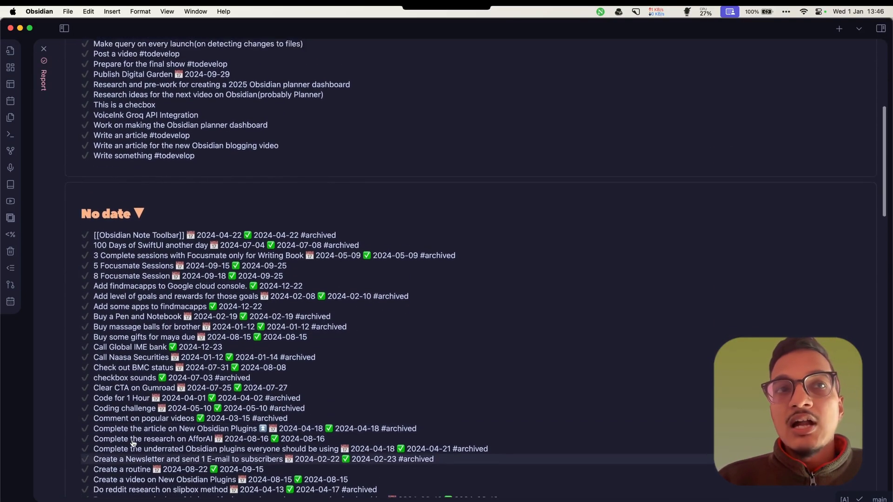
scroll(133, 443, up, 3)
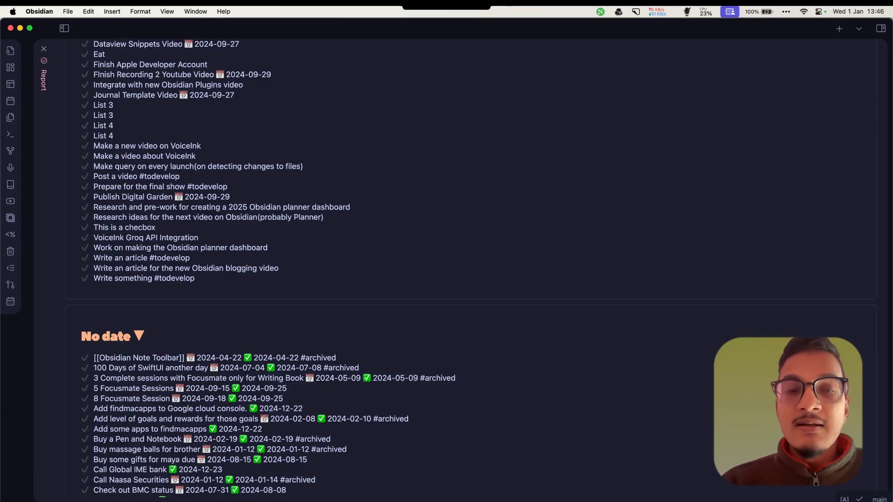
click(567, 491)
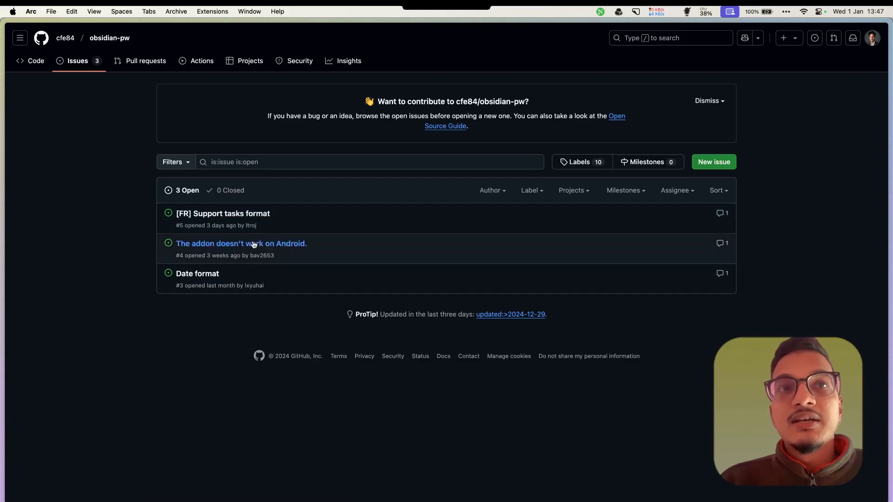
Scan the obsidian-pw open issues, then return to Obsidian's Completed todos report.
scroll(235, 310, down, 1)
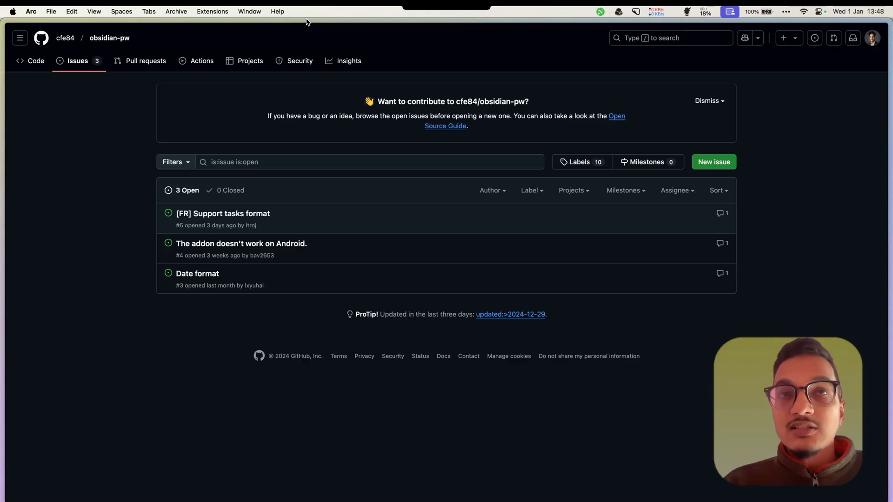
key(super+Tab)
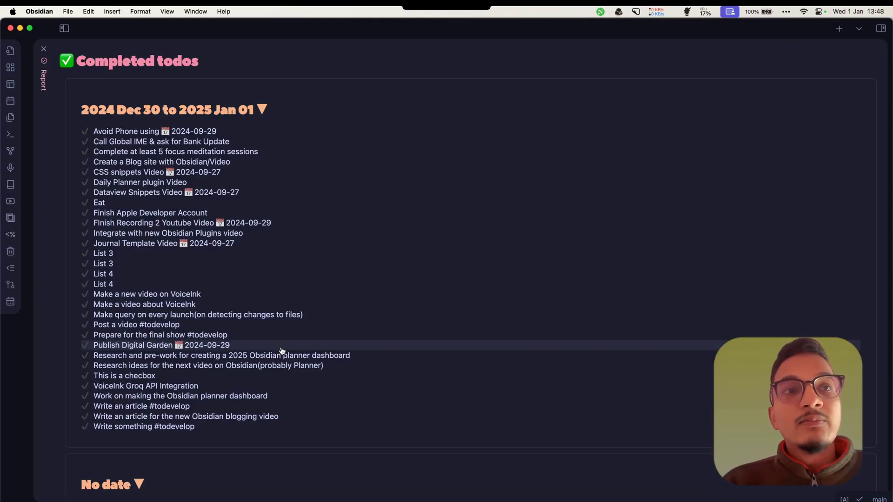
Reopen the Todo planning board from the left ribbon's calendar icon.
click(10, 301)
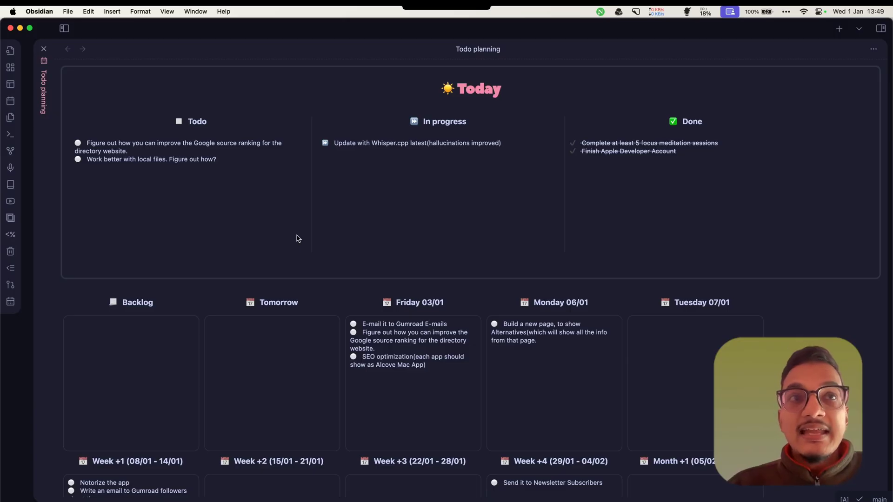
Create a new note beside the board containing a 'Checklist 1' task.
key(super+n)
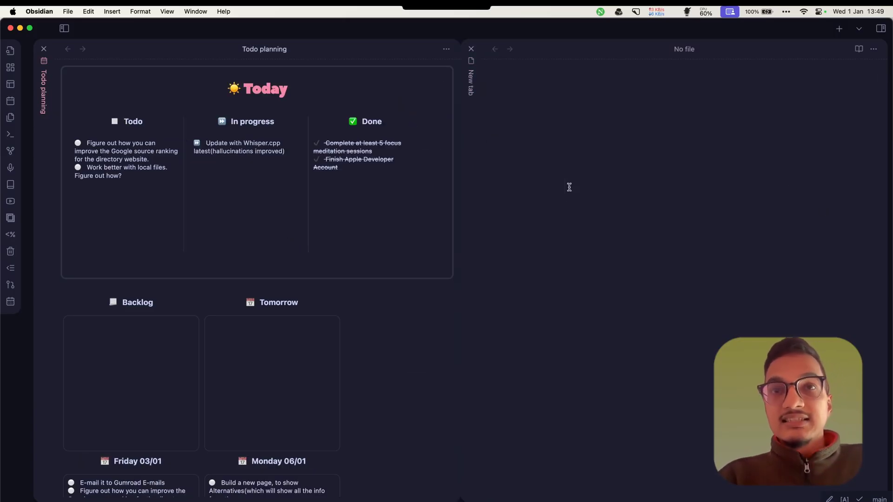
key(Return)
text(- )
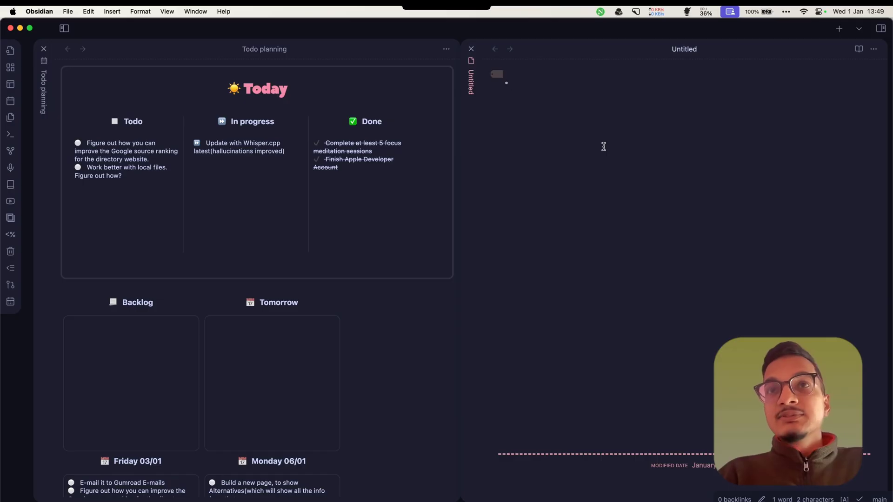
text(Check)
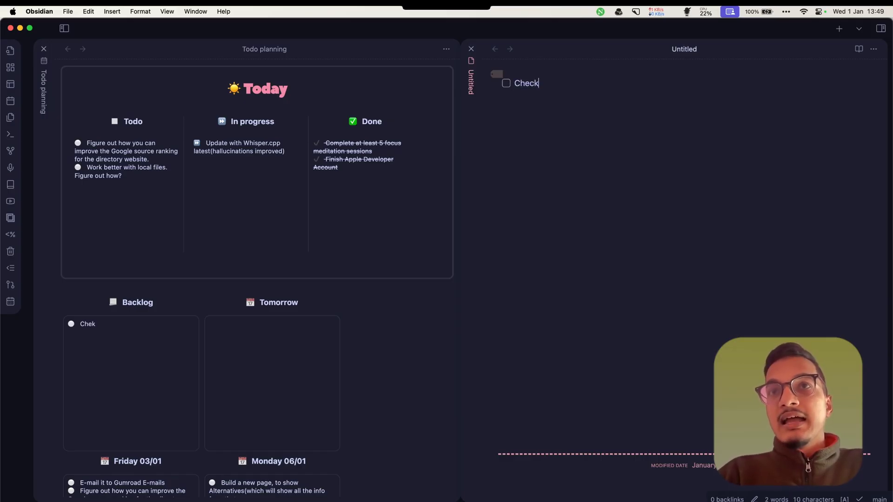
text(list 1)
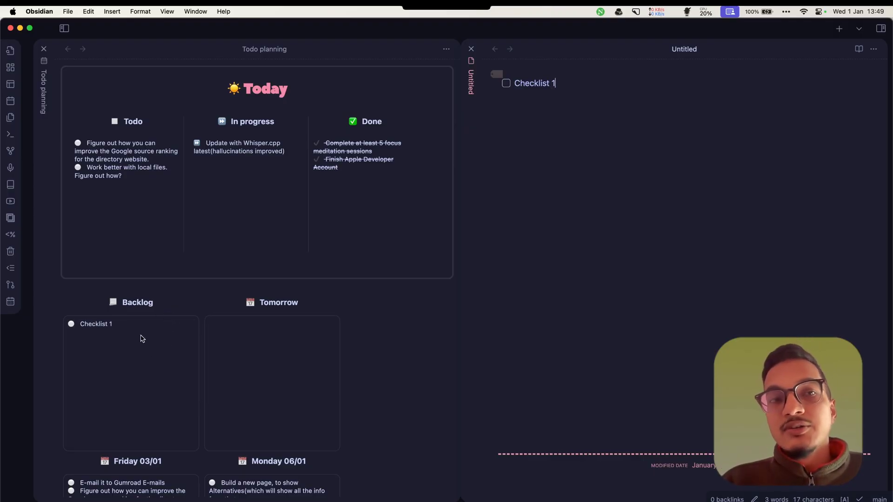
drag(140, 327, 263, 337)
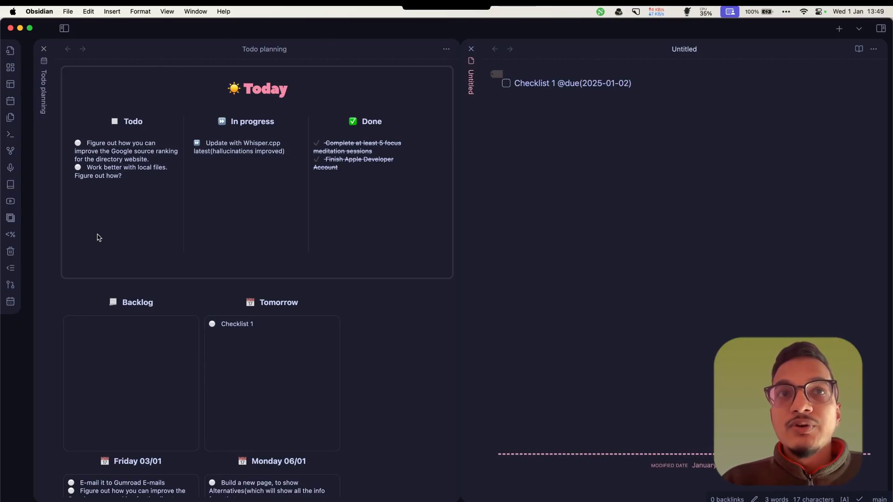
scroll(117, 478, down, 2)
drag(140, 453, 144, 207)
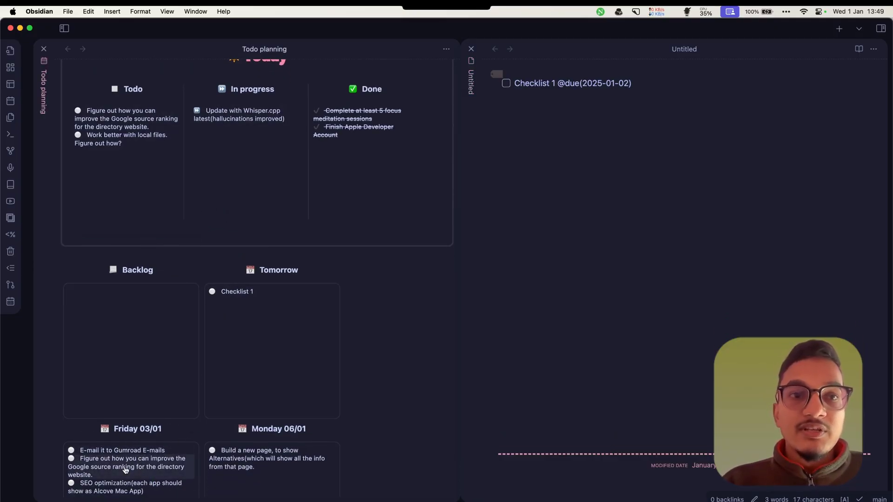
scroll(149, 176, up, 2)
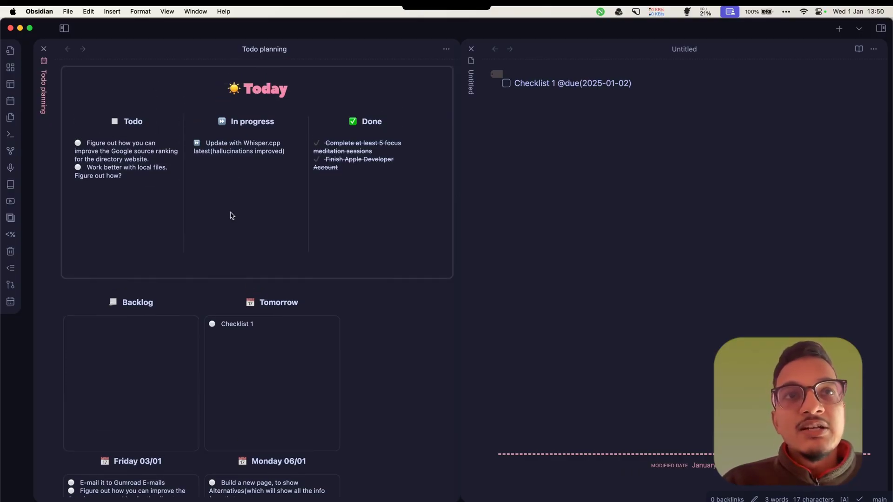